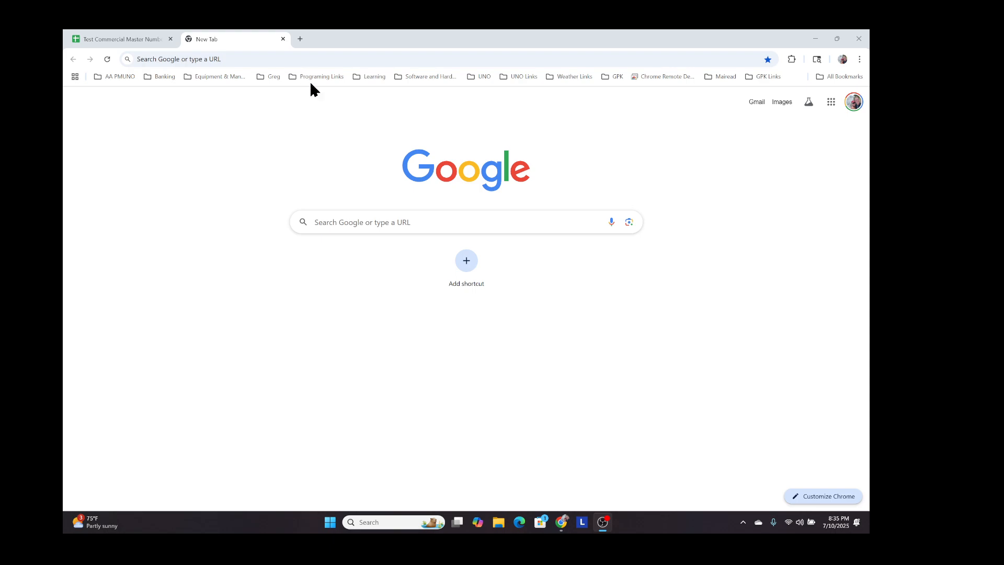
- Open the citi.com website in the empty browser tab
{"action": "key", "text": "alt+Tab"}
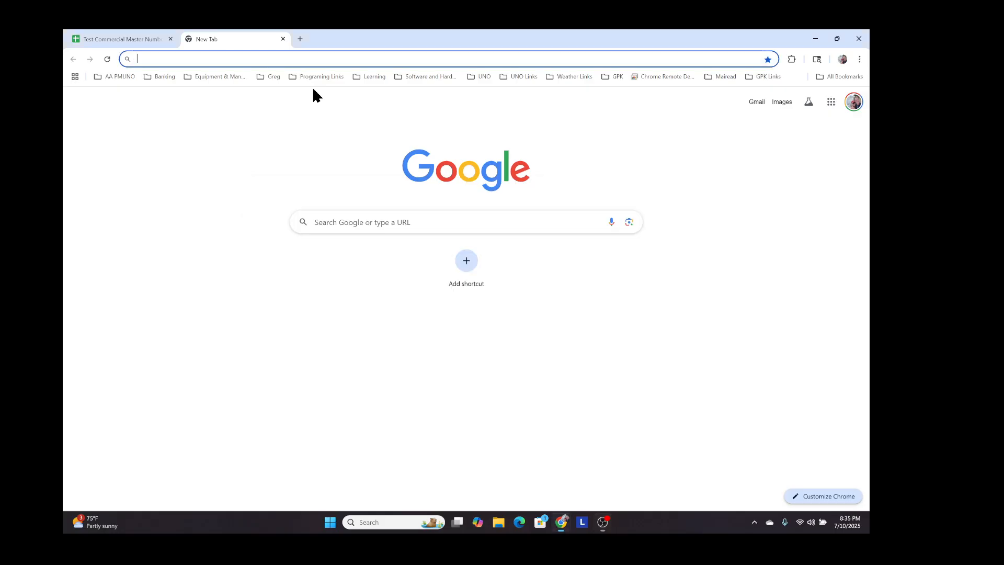
{"action": "left_click", "coordinate": [274, 55]}
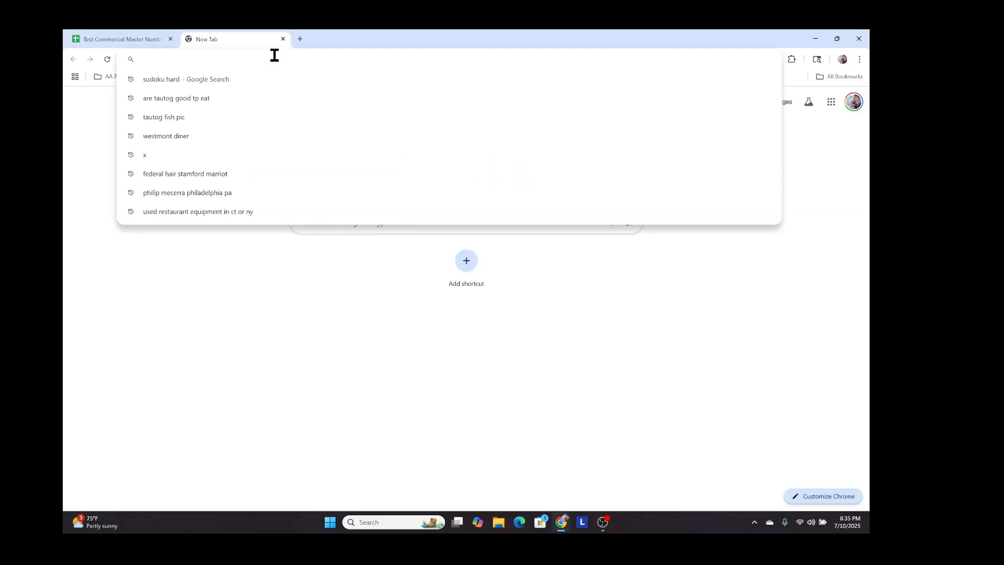
{"action": "type", "text": "citi.com"}
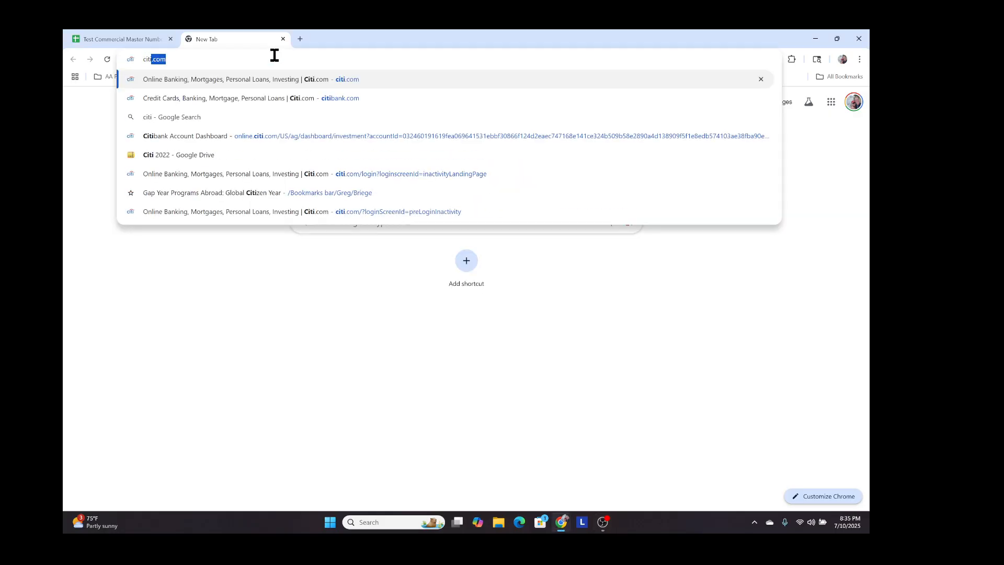
{"action": "key", "text": "Return"}
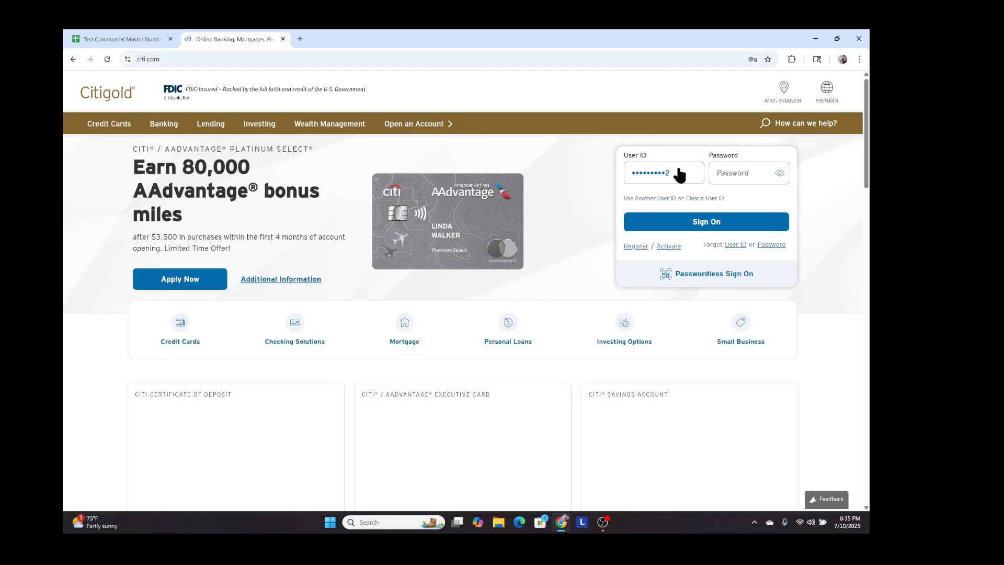
- Sign on to the bank account with the saved user ID, entering the Windows Security PIN to fill in the password
{"action": "left_click", "coordinate": [679, 178]}
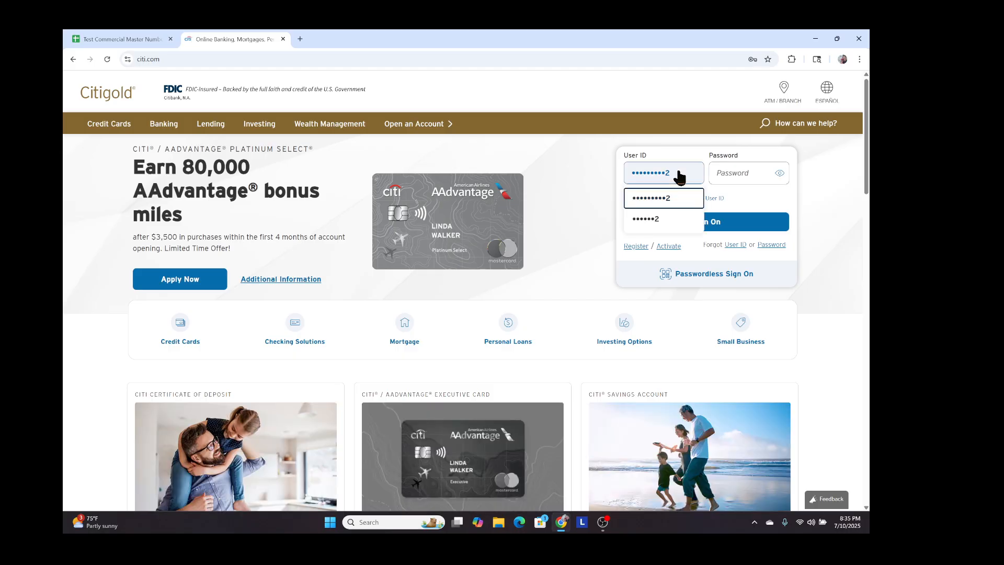
{"action": "left_click", "coordinate": [715, 173]}
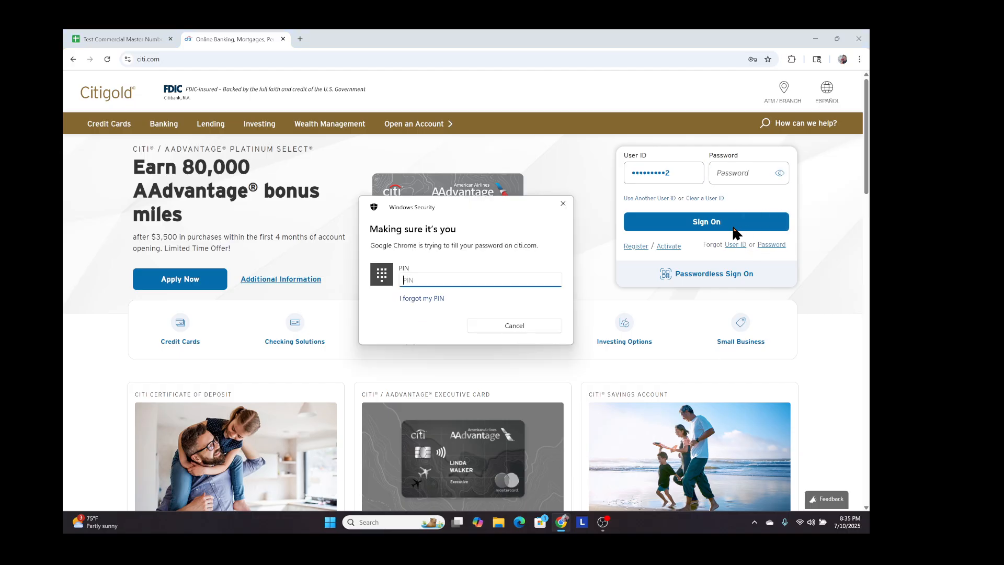
{"action": "type", "text": "••••"}
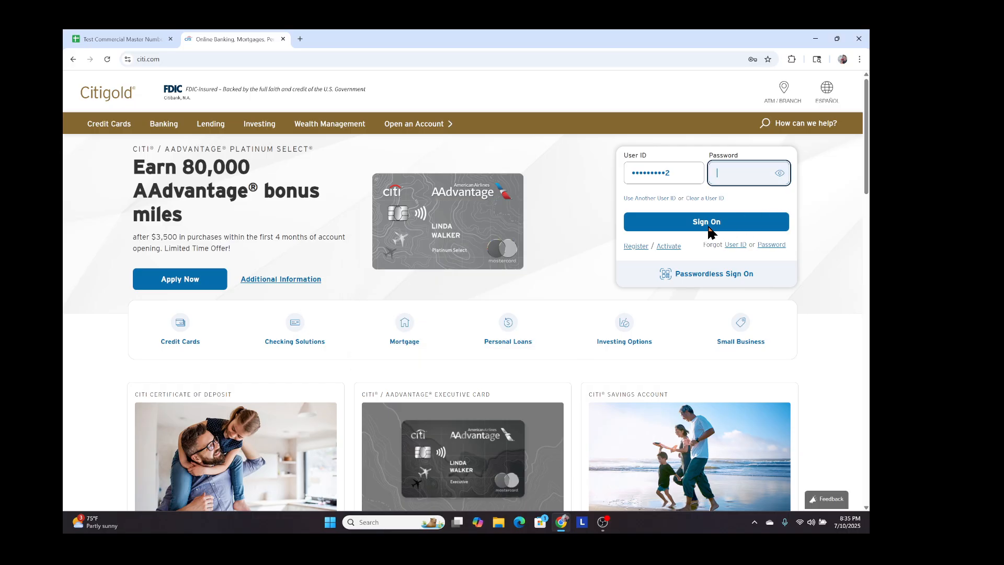
{"action": "left_click", "coordinate": [707, 225]}
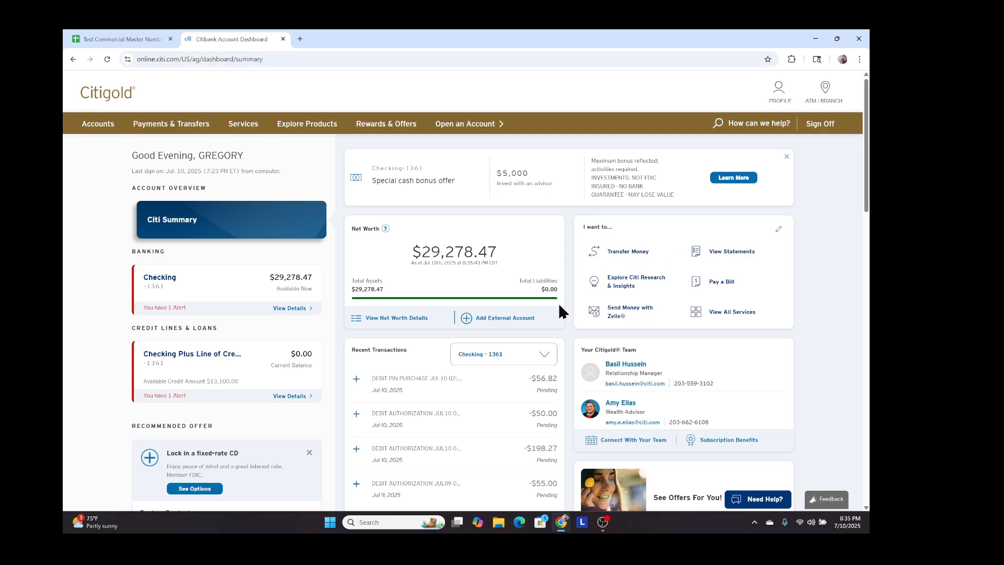
- Open the checking account's details and bring up its transactions list
{"action": "scroll", "coordinate": [409, 356], "scroll_direction": "down", "scroll_amount": 3}
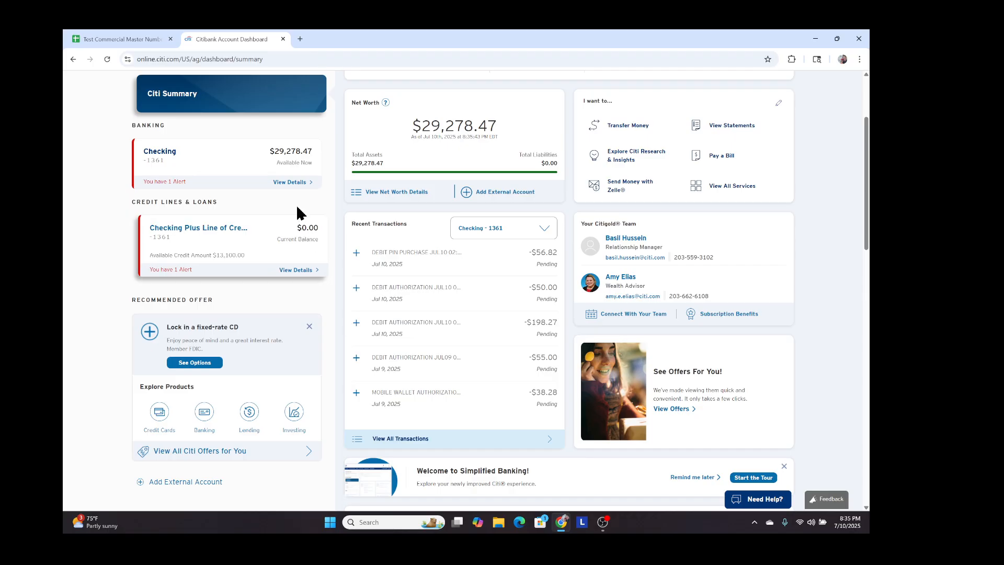
{"action": "left_click", "coordinate": [216, 165]}
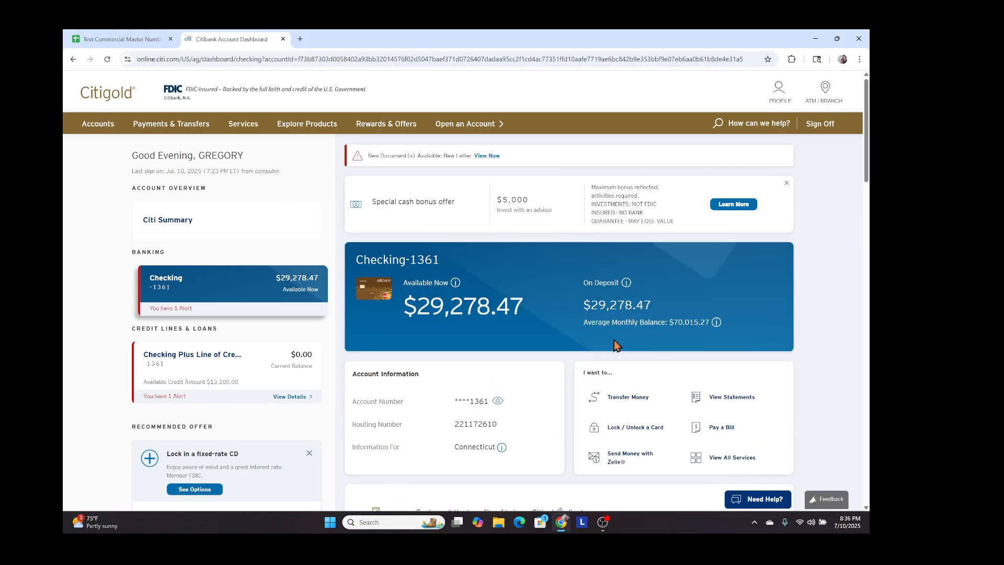
{"action": "scroll", "coordinate": [614, 341], "scroll_direction": "down", "scroll_amount": 5}
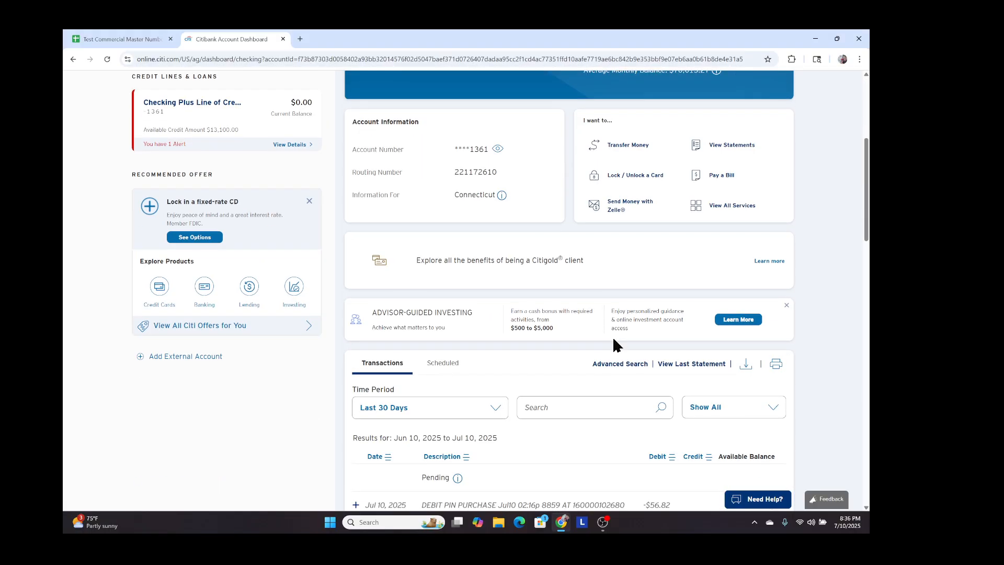
{"action": "scroll", "coordinate": [613, 340], "scroll_direction": "down", "scroll_amount": 2}
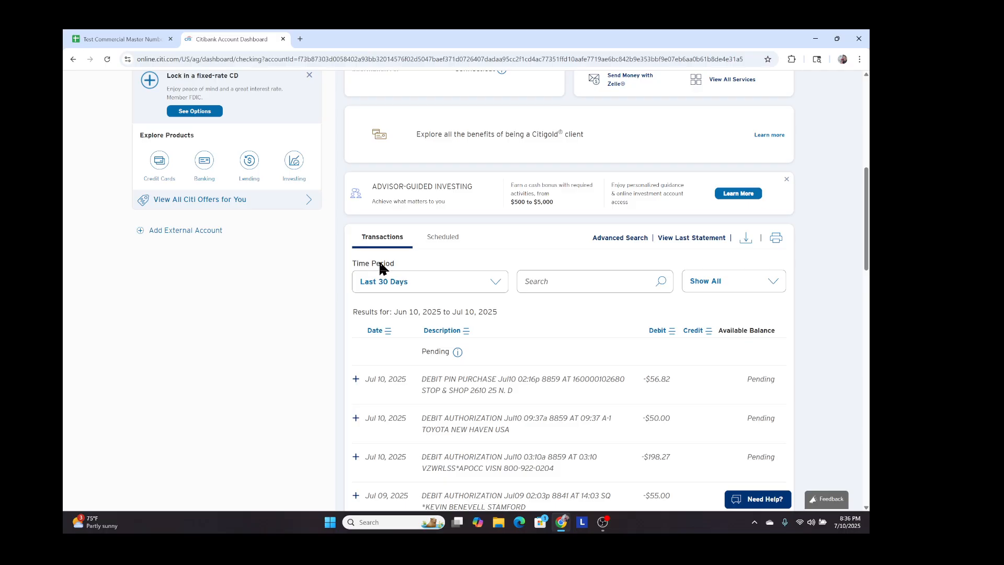
- Filter the transactions by a custom date range from 07/01/2025 to 07/10/2025
{"action": "left_click", "coordinate": [495, 285]}
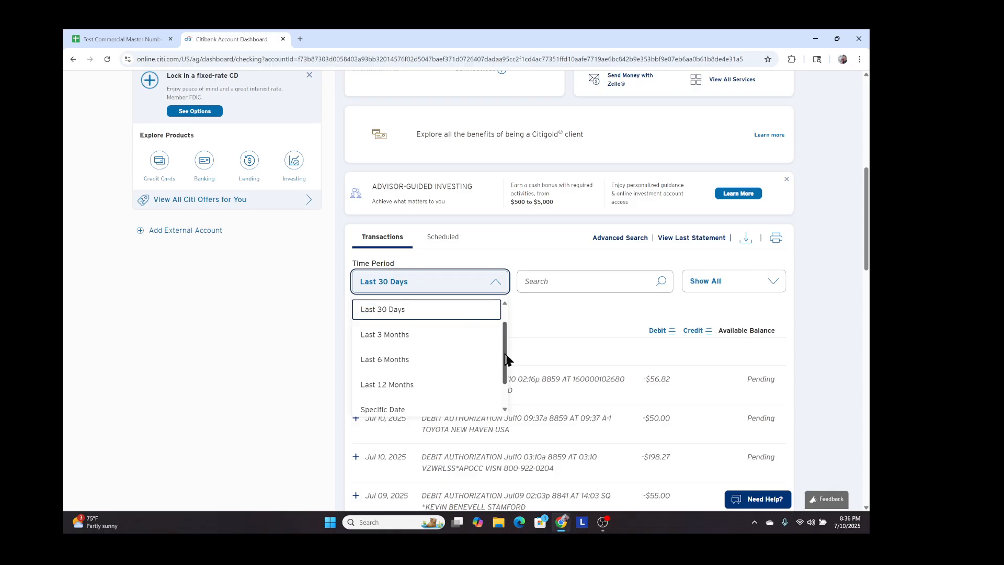
{"action": "left_click_drag", "start_coordinate": [506, 360], "coordinate": [507, 381]}
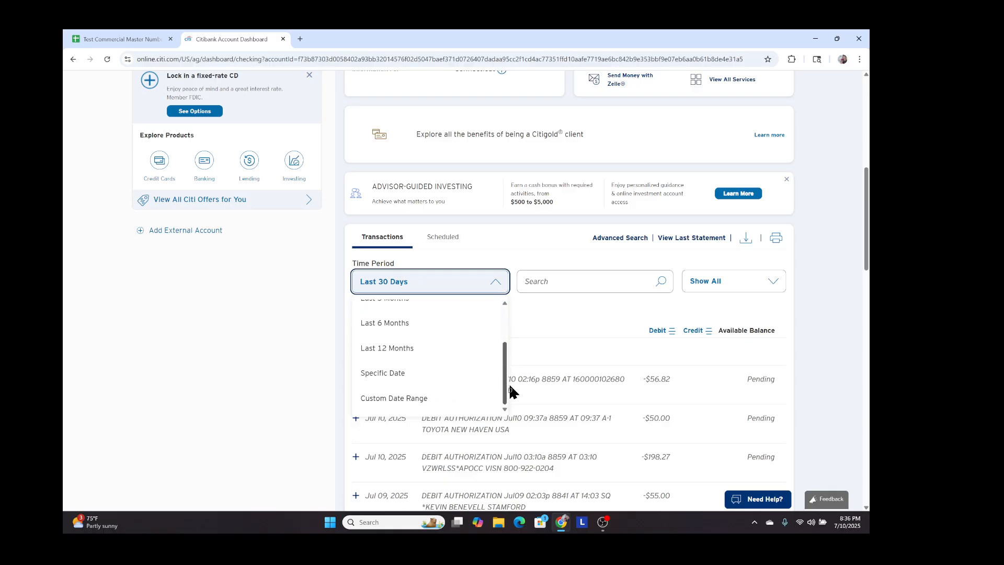
{"action": "left_click", "coordinate": [411, 398]}
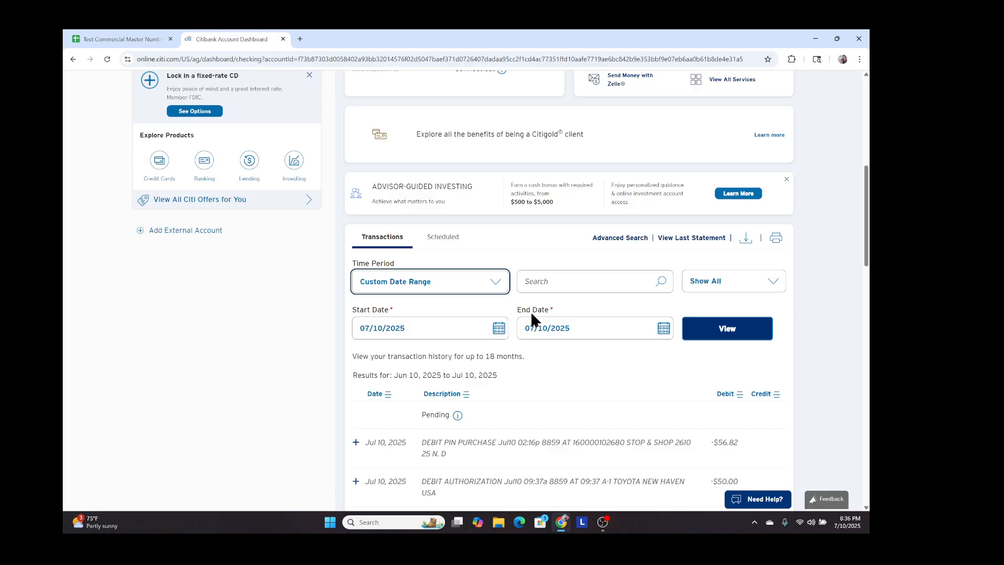
{"action": "left_click", "coordinate": [497, 333]}
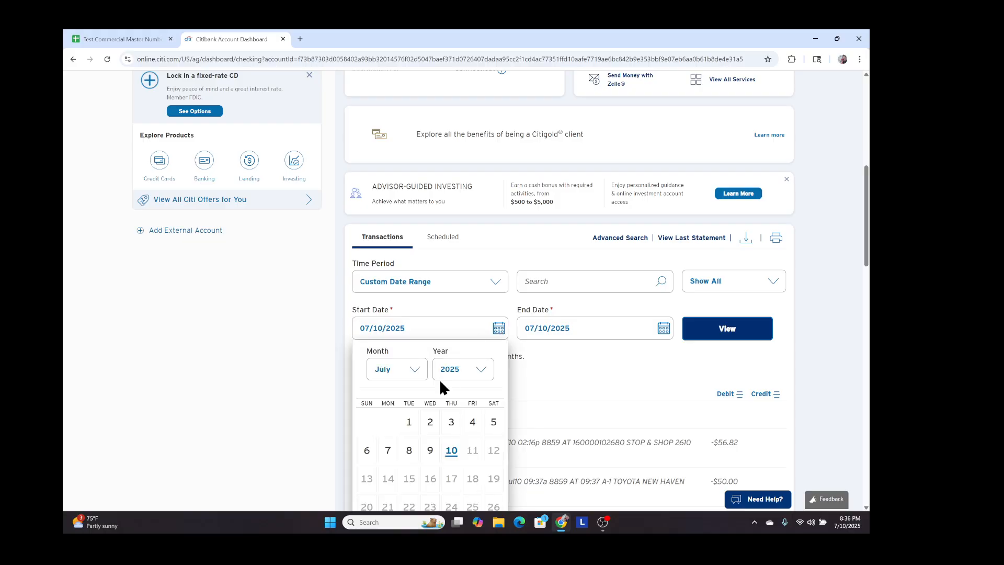
{"action": "left_click", "coordinate": [408, 422]}
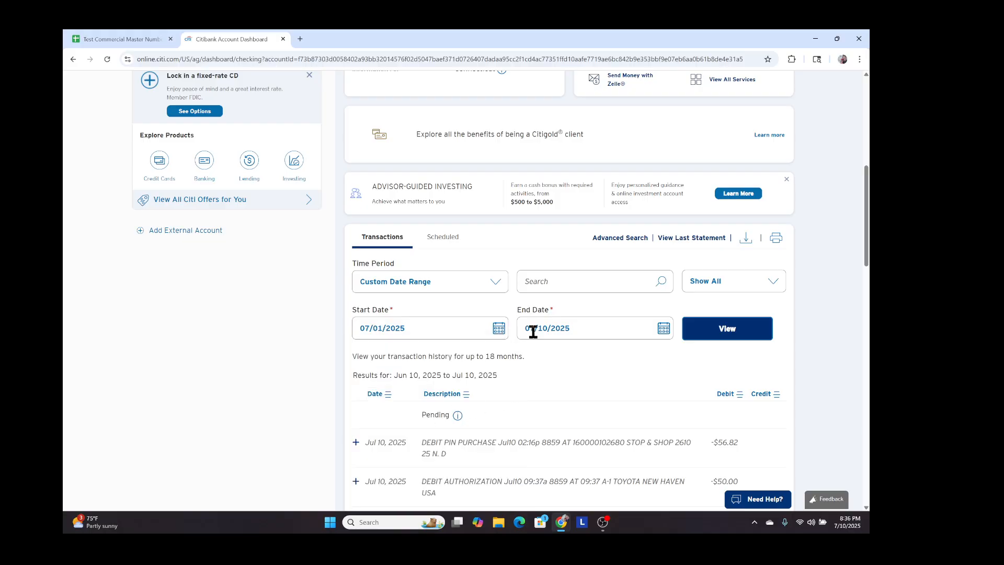
{"action": "left_click", "coordinate": [726, 335]}
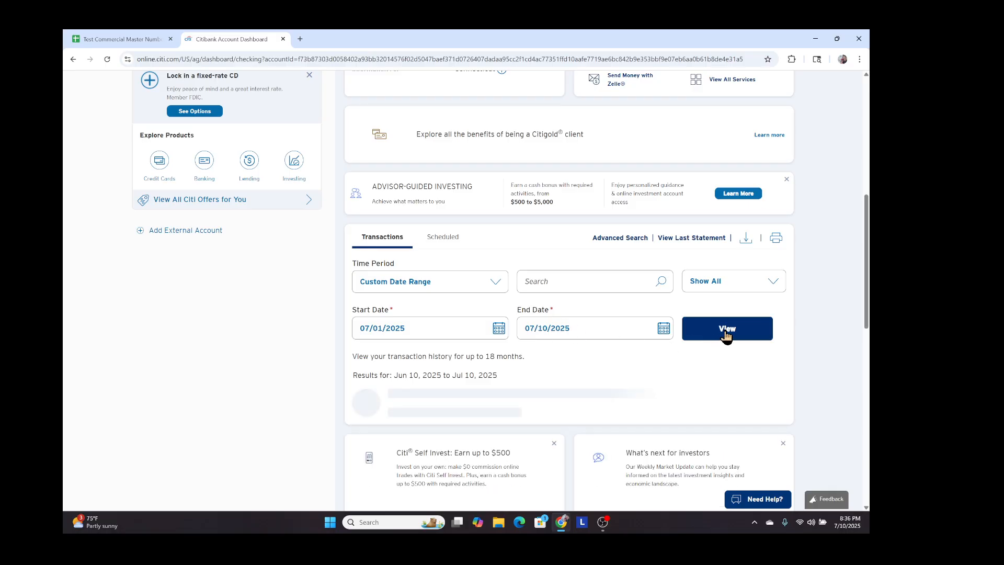
- Review the filtered transactions and export them in CSV spreadsheet format
{"action": "scroll", "coordinate": [672, 379], "scroll_direction": "down", "scroll_amount": 5}
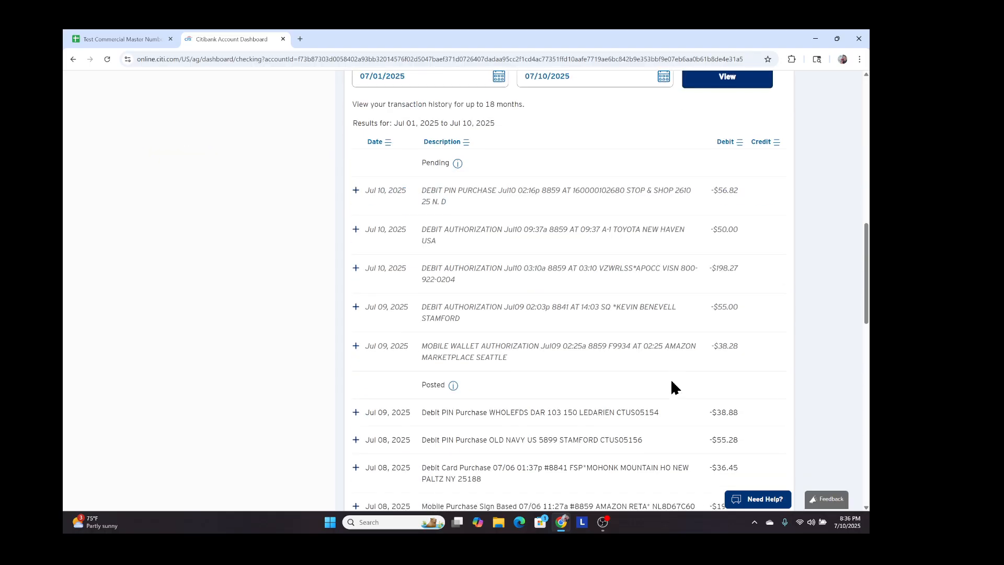
{"action": "scroll", "coordinate": [672, 387], "scroll_direction": "down", "scroll_amount": 5}
{"action": "scroll", "coordinate": [672, 387], "scroll_direction": "up", "scroll_amount": 10}
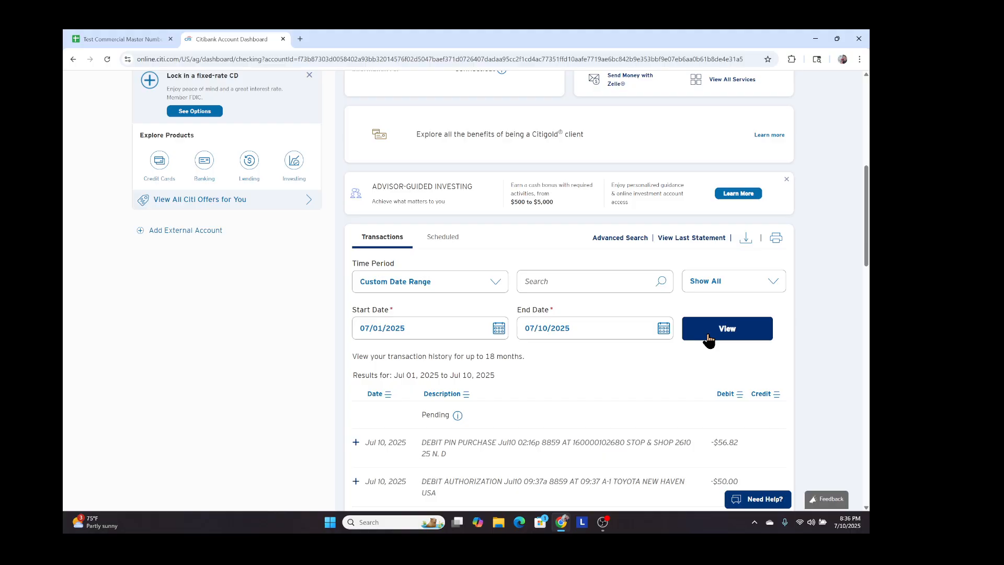
{"action": "left_click", "coordinate": [746, 241]}
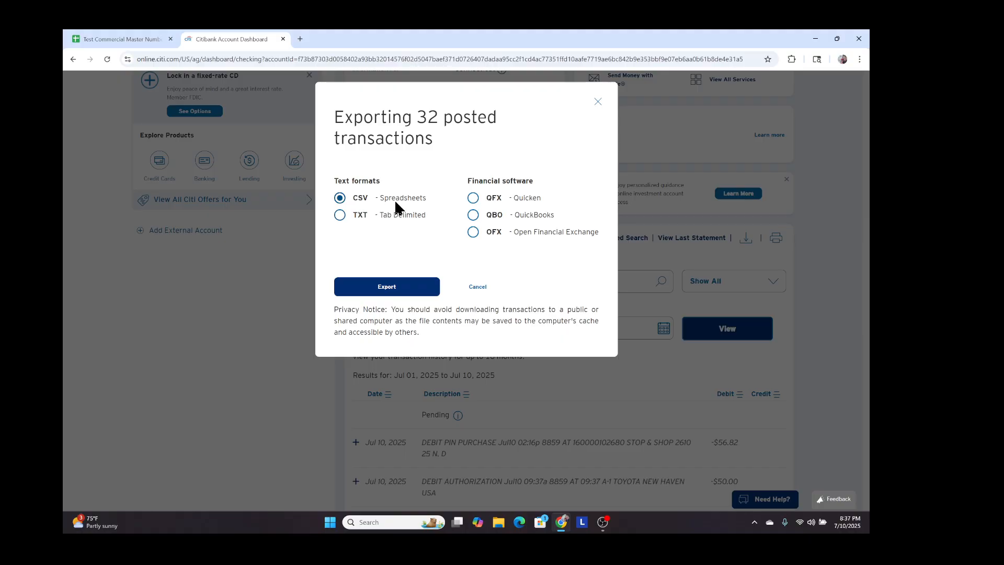
{"action": "left_click", "coordinate": [396, 292]}
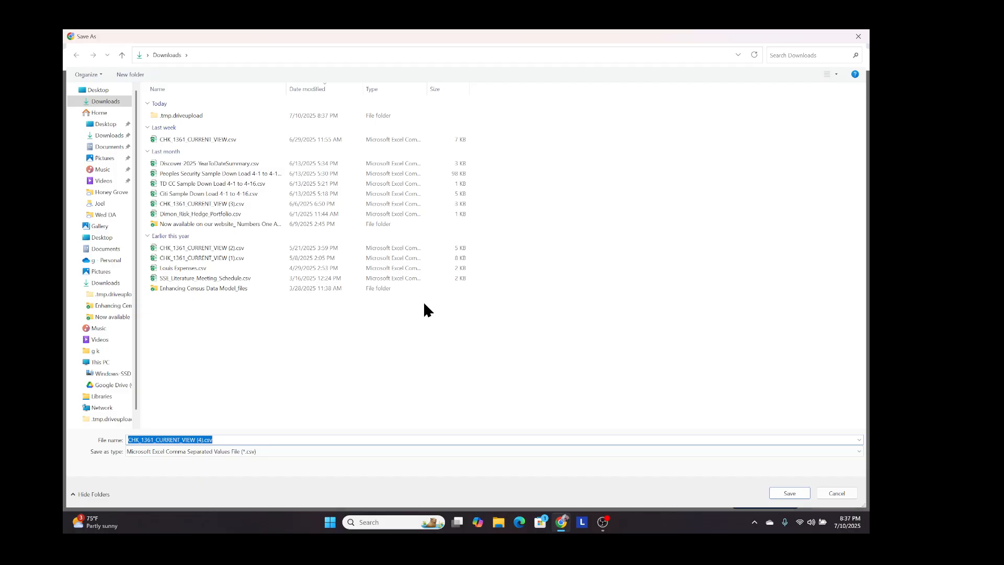
- Save the exported CSV file in the Downloads folder under a file name starting with "Citi"
{"action": "left_click", "coordinate": [109, 137]}
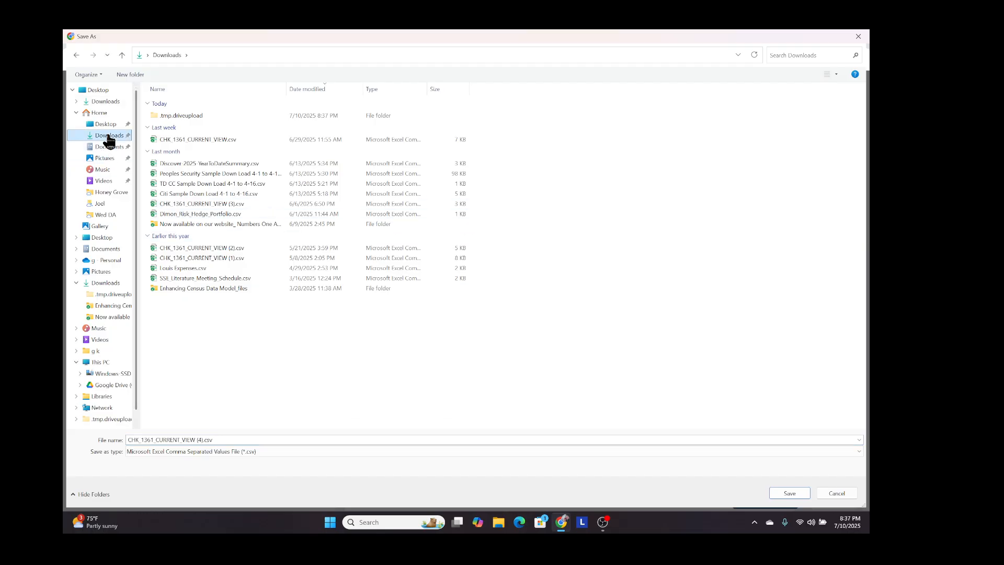
{"action": "left_click", "coordinate": [182, 116]}
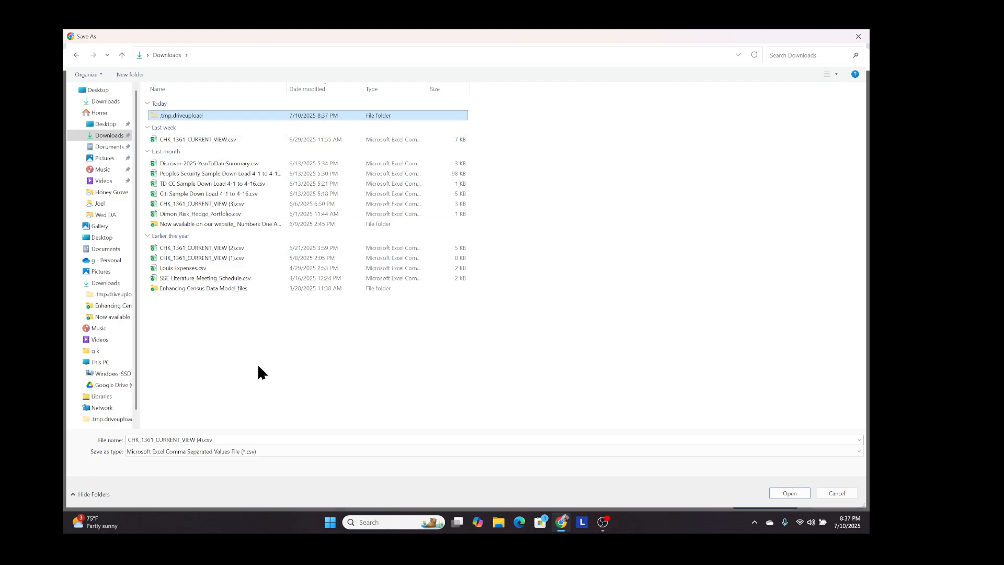
{"action": "left_click", "coordinate": [218, 439]}
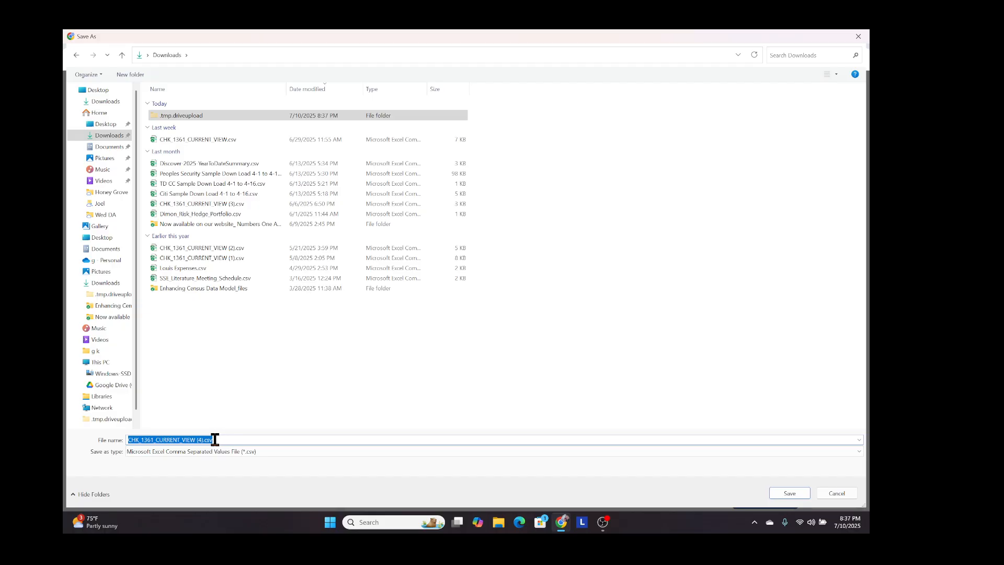
{"action": "type", "text": "Citi"}
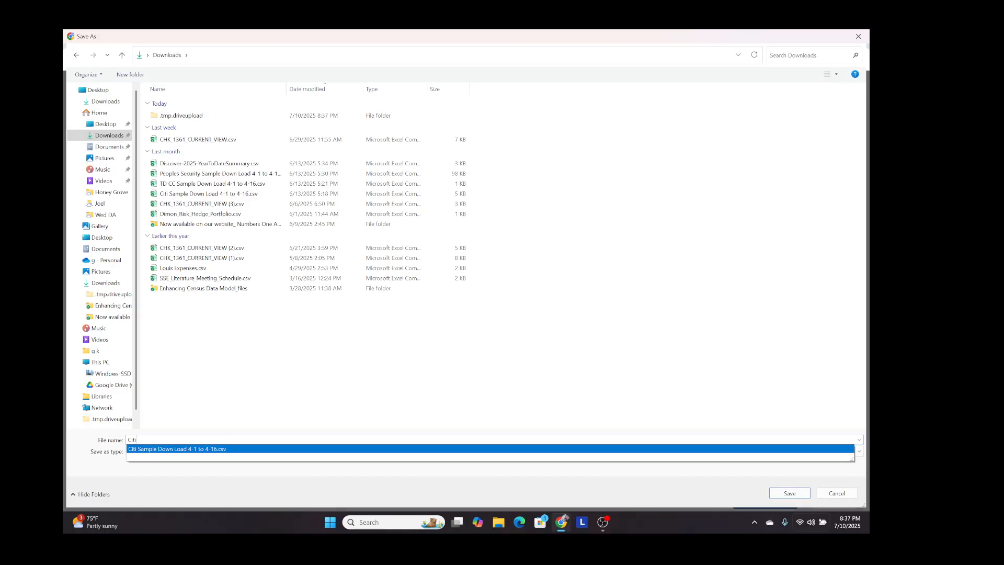
{"action": "left_click", "coordinate": [798, 493]}
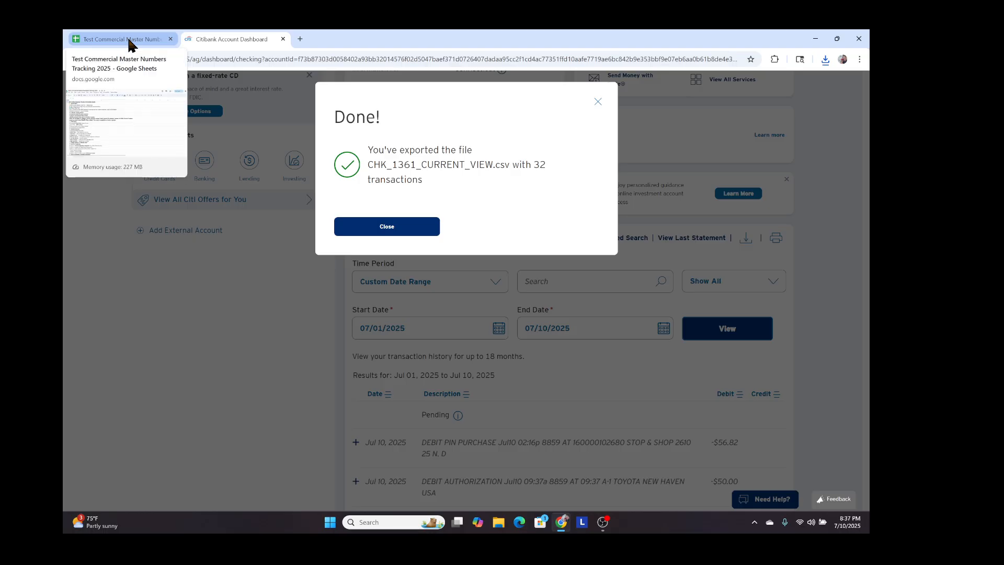
- Open the Jul sheet of the Test Commercial Master Numbers Tracking 2025 spreadsheet and run Process Bank Download
{"action": "left_click", "coordinate": [129, 41]}
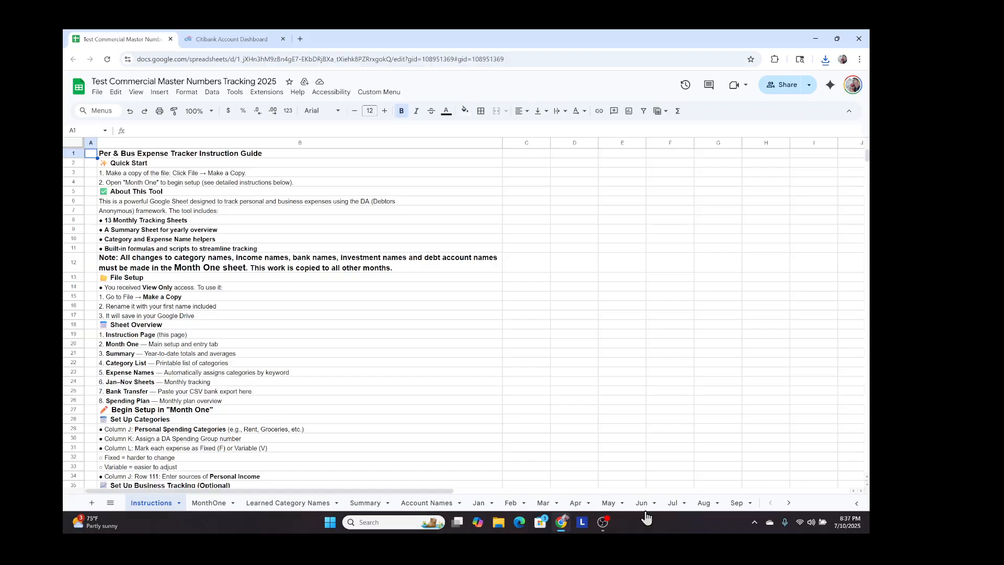
{"action": "left_click", "coordinate": [672, 503]}
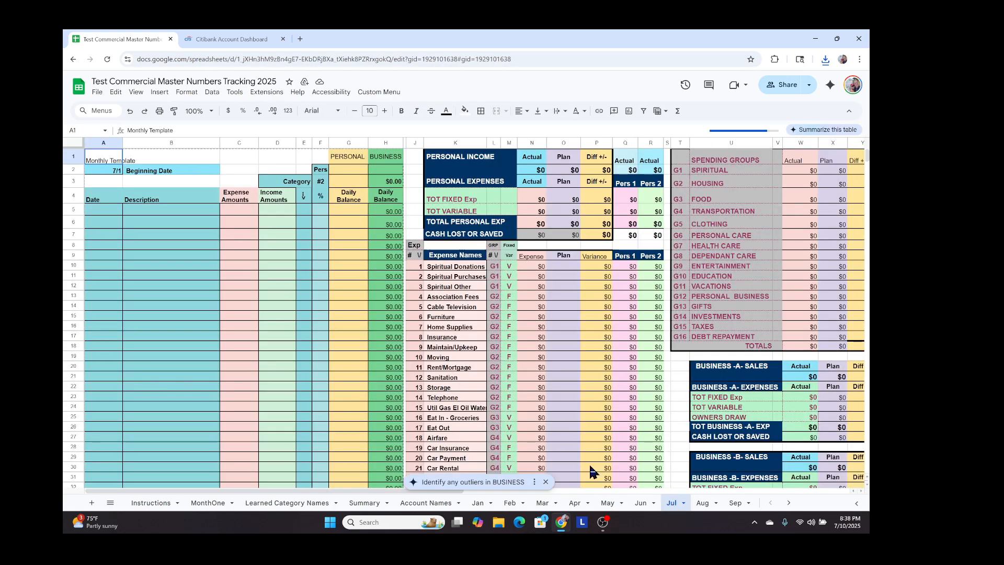
{"action": "left_click", "coordinate": [387, 94]}
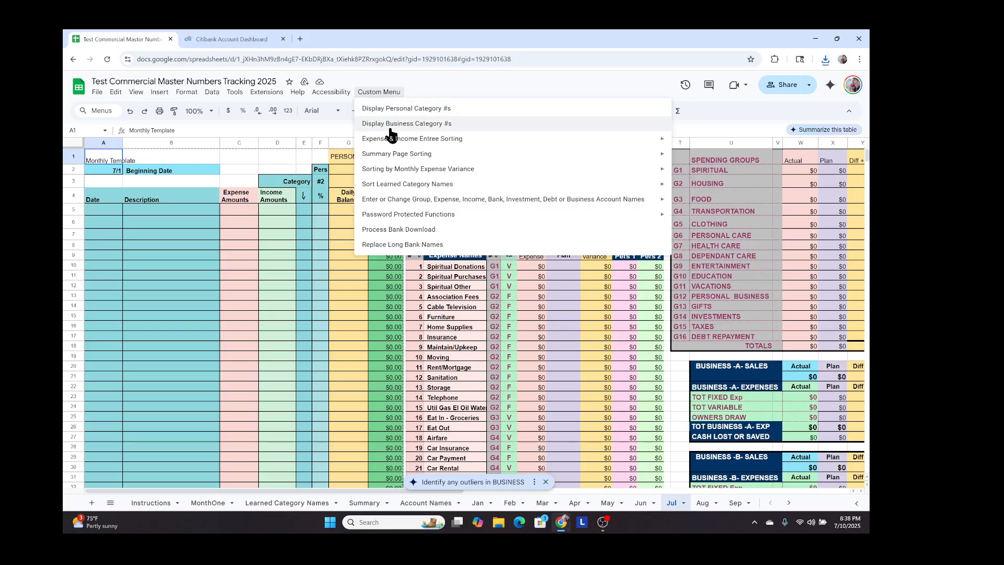
{"action": "left_click", "coordinate": [403, 230]}
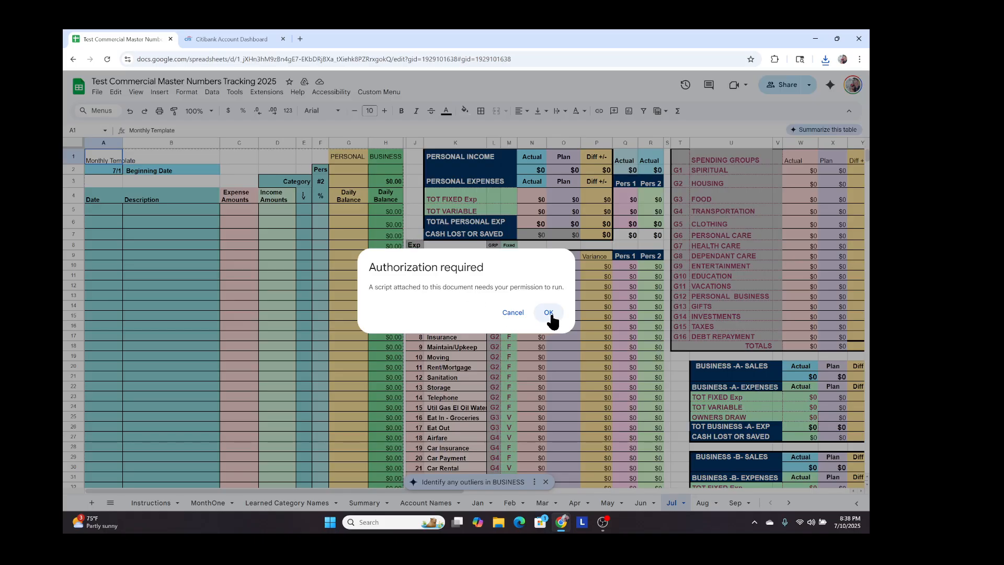
- Authorize the attached script with the existing Google account, continuing to the unverified Untitled project and granting it all requested access
{"action": "left_click", "coordinate": [549, 316]}
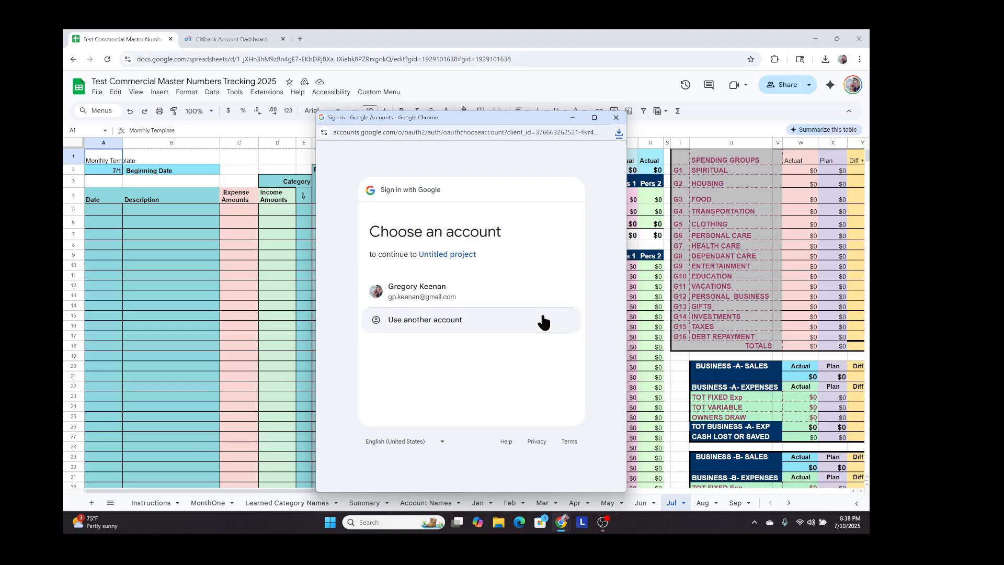
{"action": "left_click", "coordinate": [425, 291]}
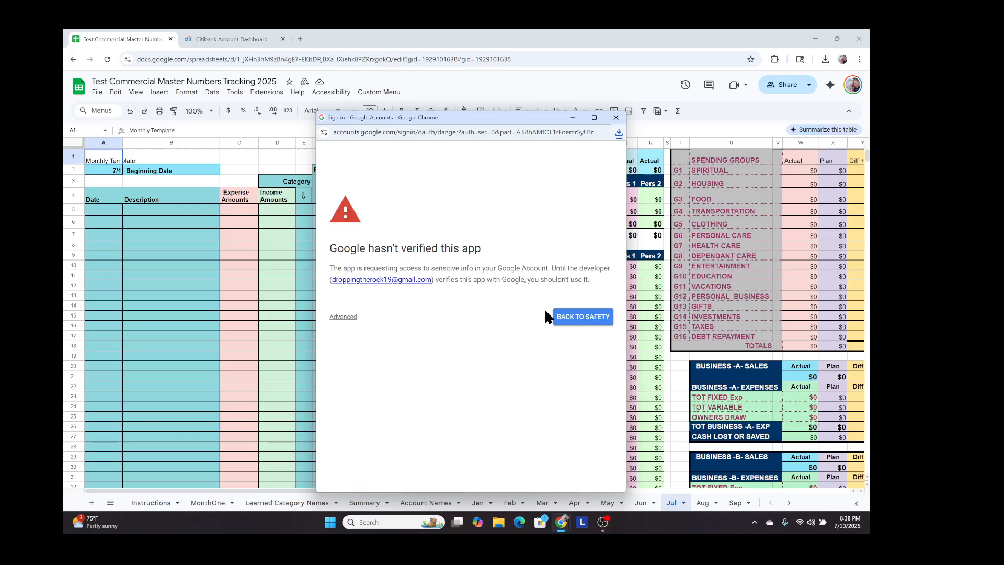
{"action": "left_click", "coordinate": [343, 318]}
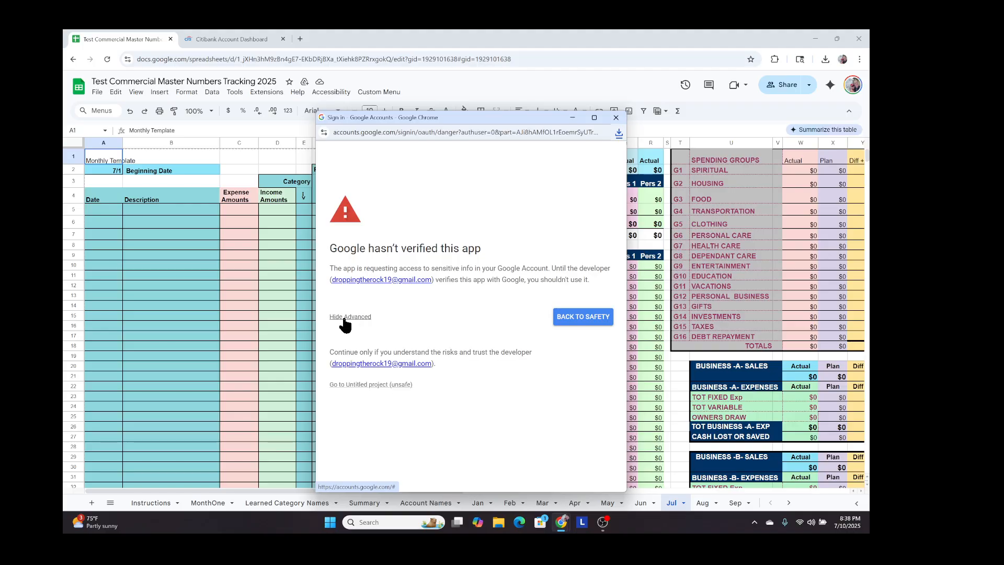
{"action": "left_click", "coordinate": [358, 386]}
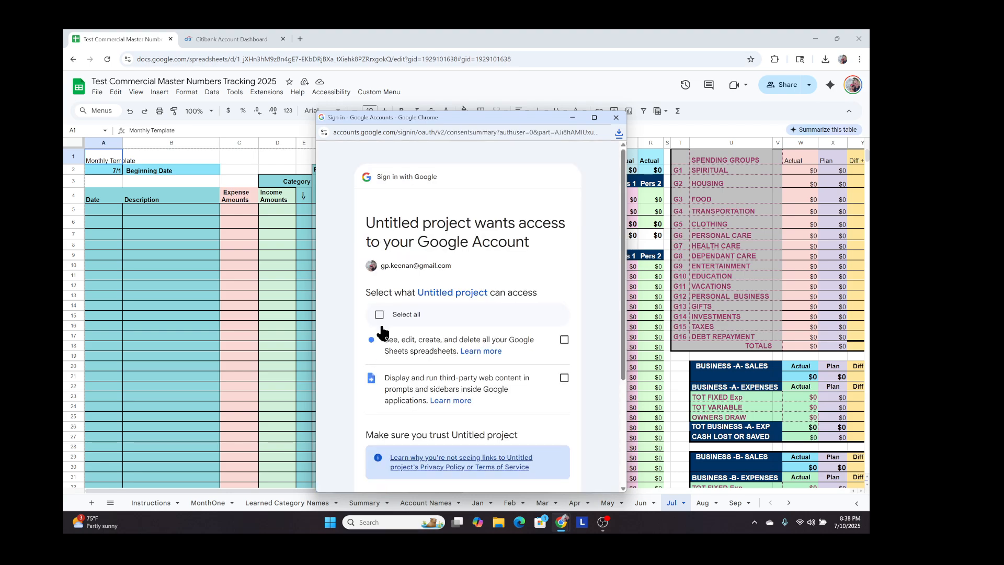
{"action": "left_click", "coordinate": [379, 315]}
{"action": "scroll", "coordinate": [593, 437], "scroll_direction": "down", "scroll_amount": 3}
{"action": "left_click", "coordinate": [520, 423]}
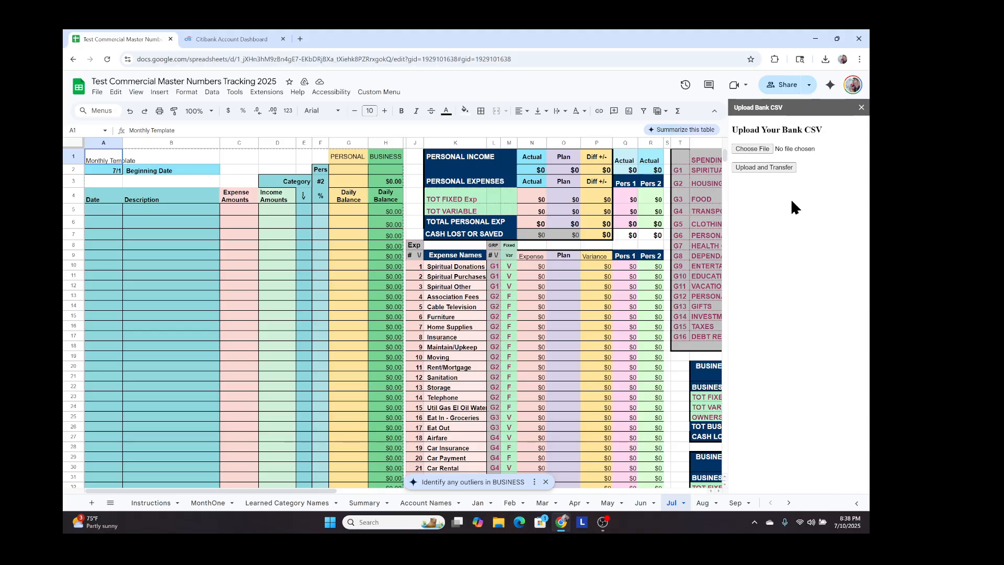
- Upload and transfer the bank file Citi.csv from the Downloads folder, and approve clearing the imported source data
{"action": "left_click", "coordinate": [755, 150]}
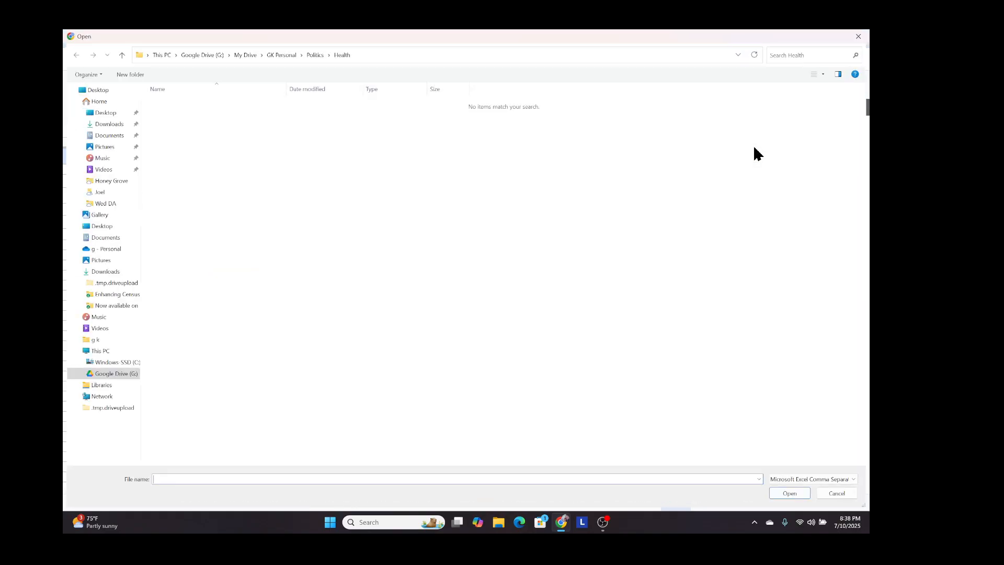
{"action": "left_click", "coordinate": [108, 125]}
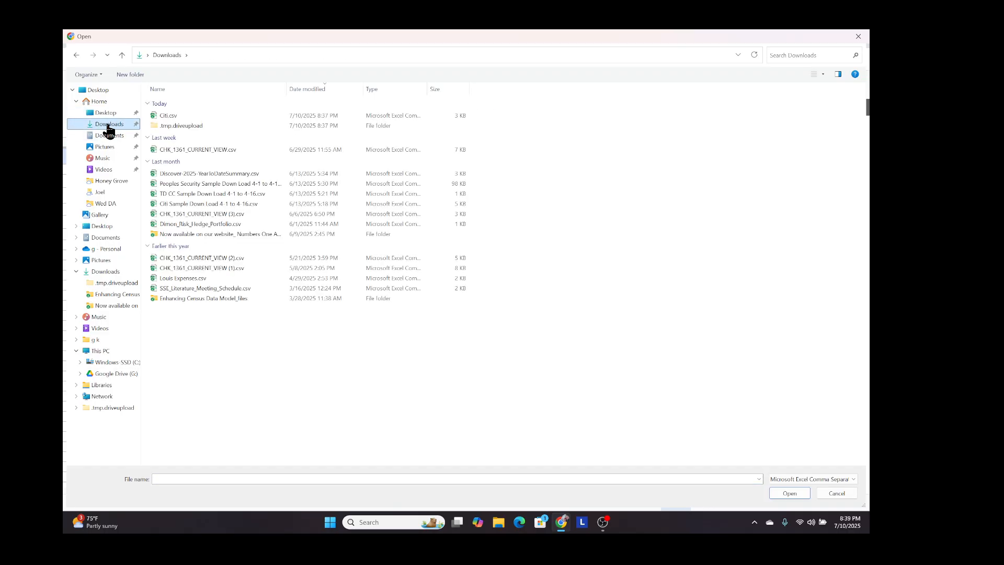
{"action": "double_click", "coordinate": [168, 118]}
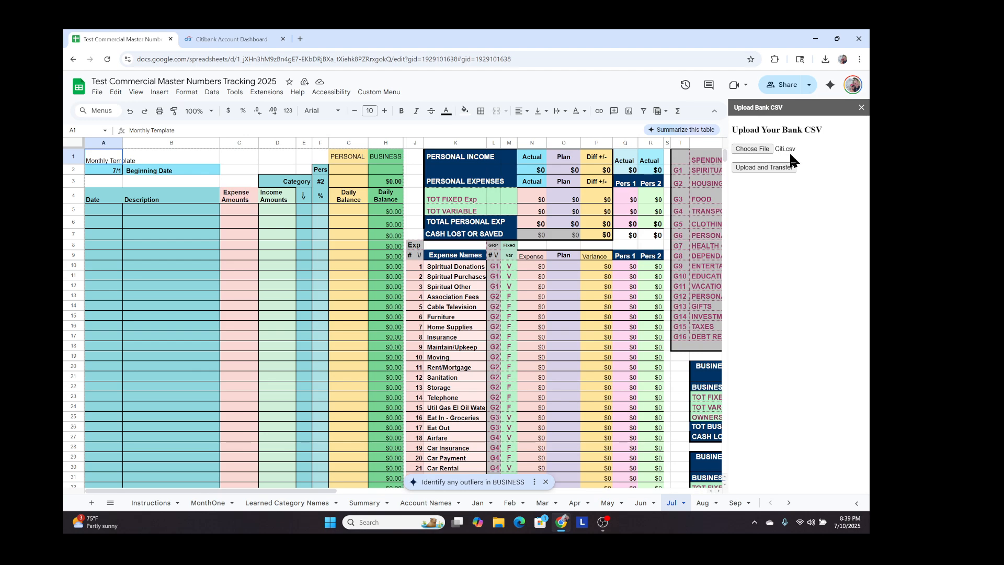
{"action": "left_click", "coordinate": [762, 166]}
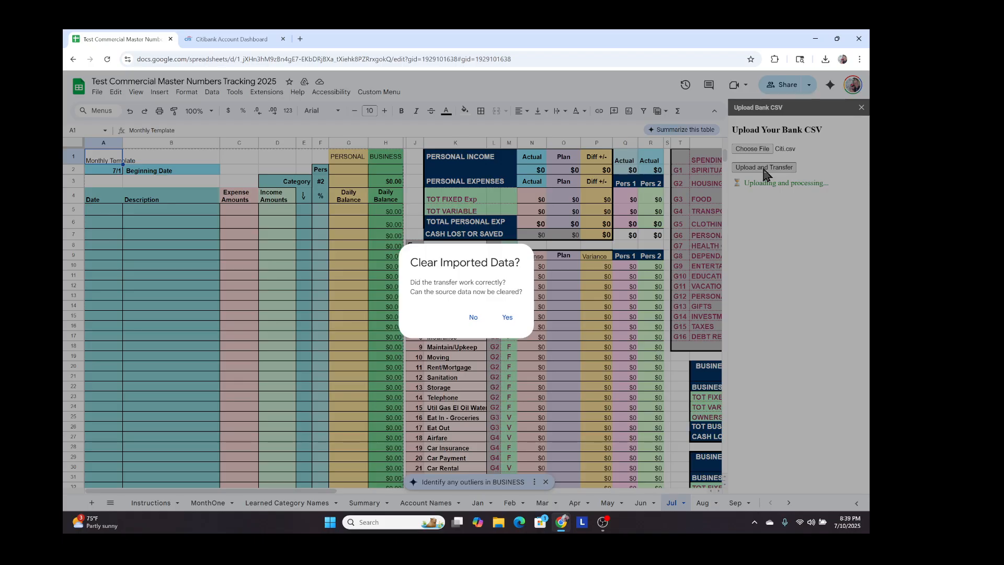
{"action": "left_click", "coordinate": [507, 320]}
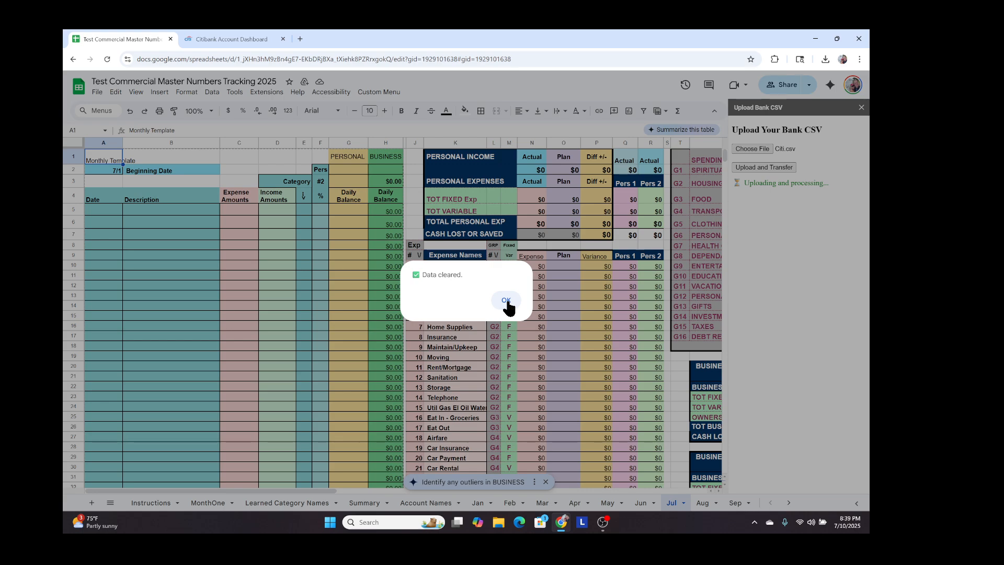
{"action": "left_click", "coordinate": [506, 302]}
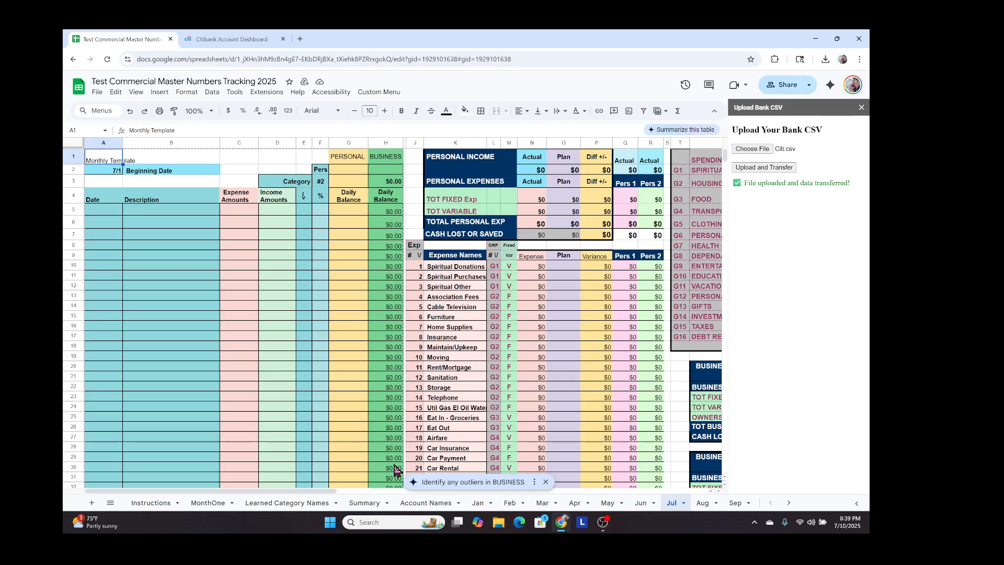
{"action": "key", "text": "alt+Tab"}
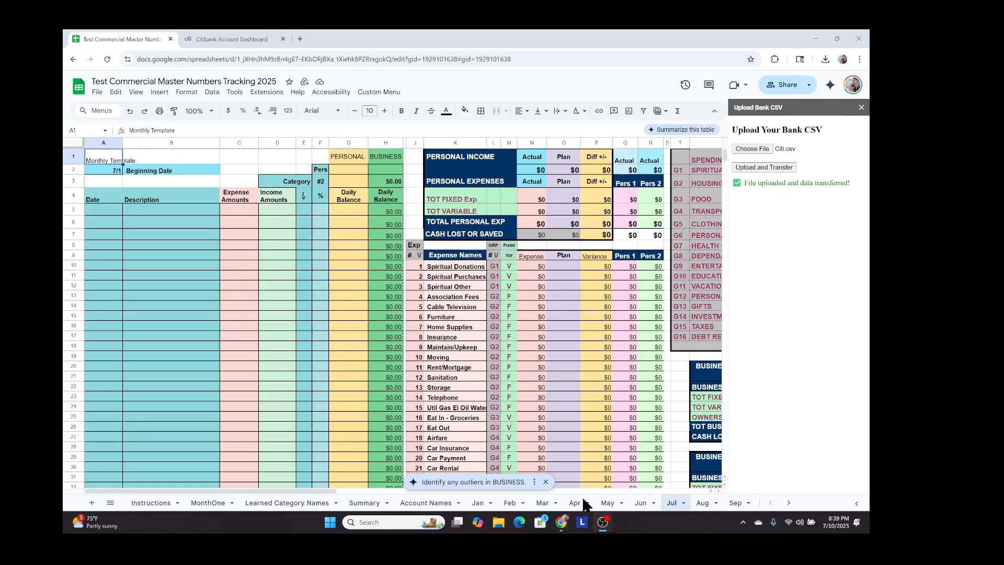